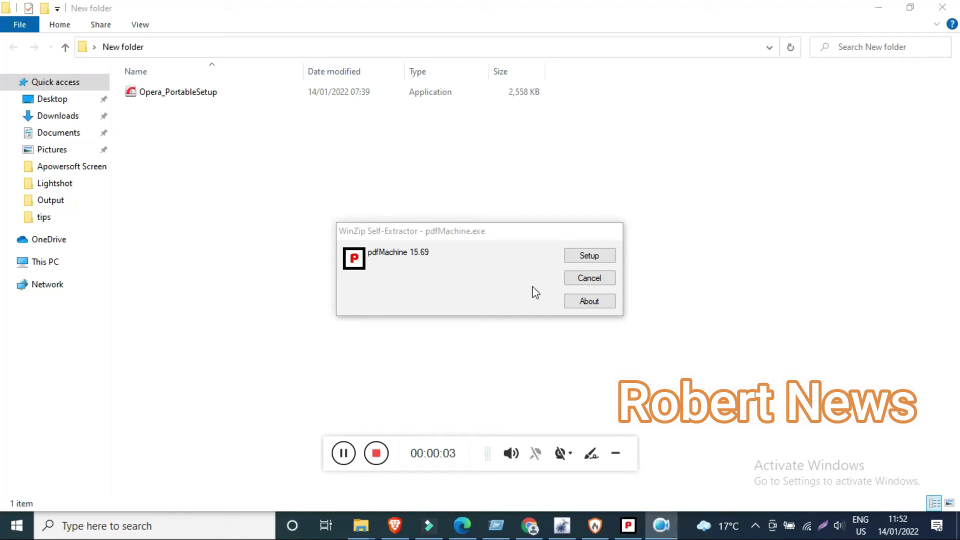
Step: Install pdfMachine 15.69 with anonymous usage data upload unchecked and the licence accepted
click(604, 256)
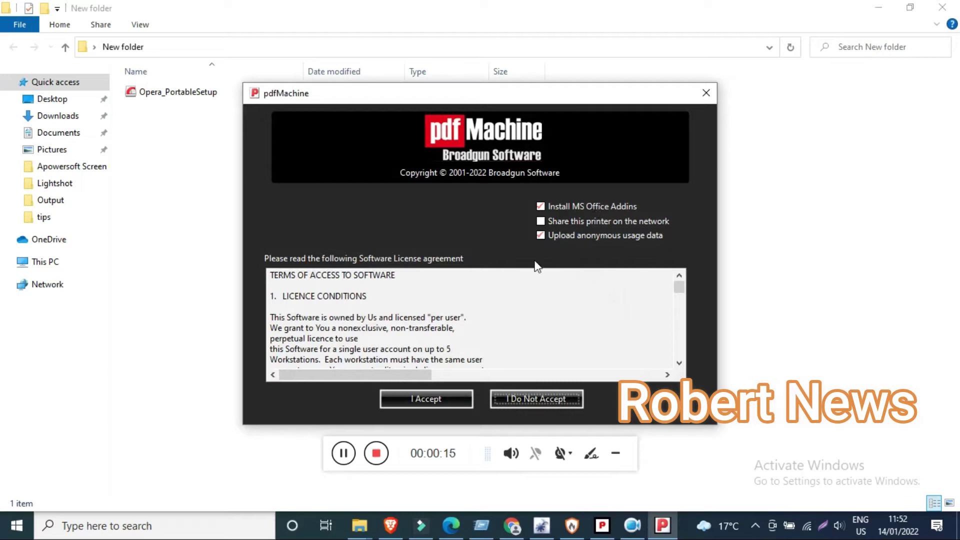
click(540, 235)
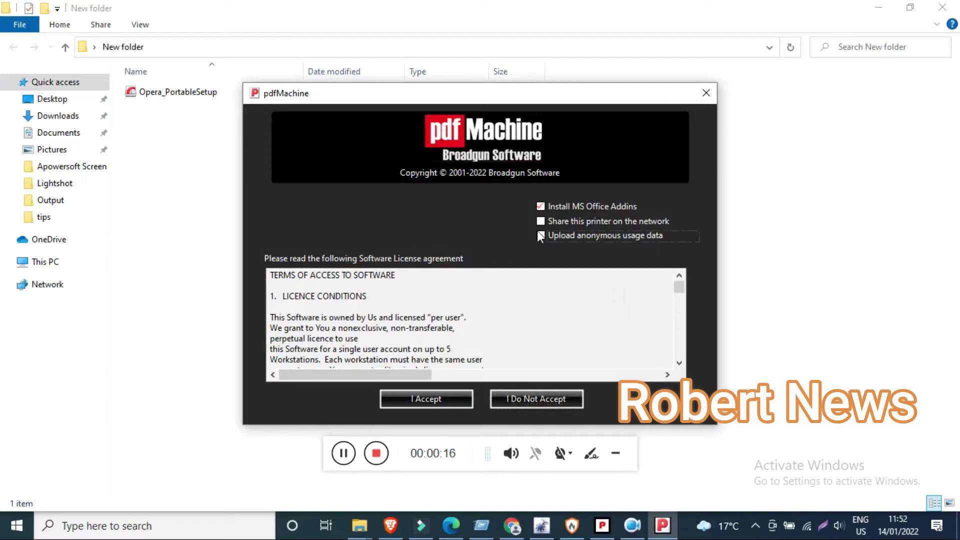
click(436, 403)
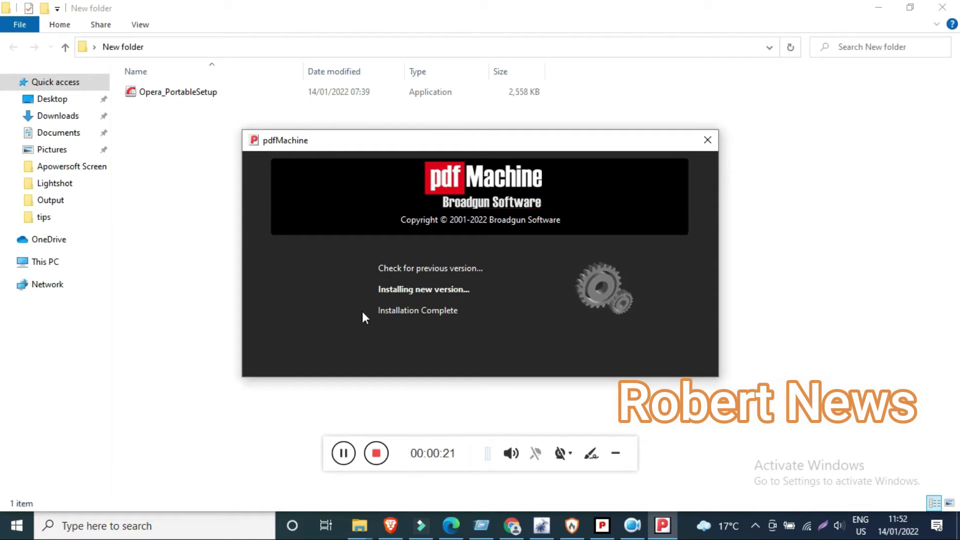
click(350, 464)
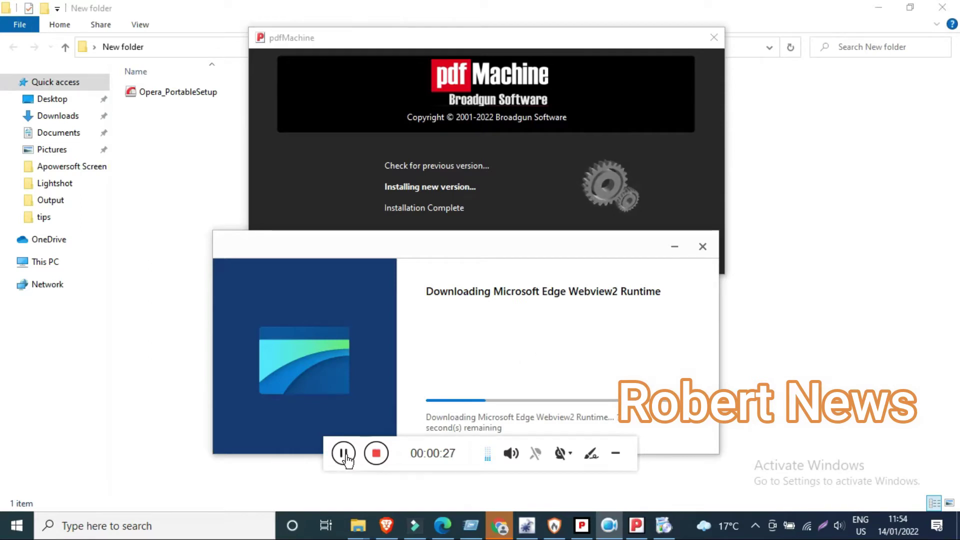
click(344, 453)
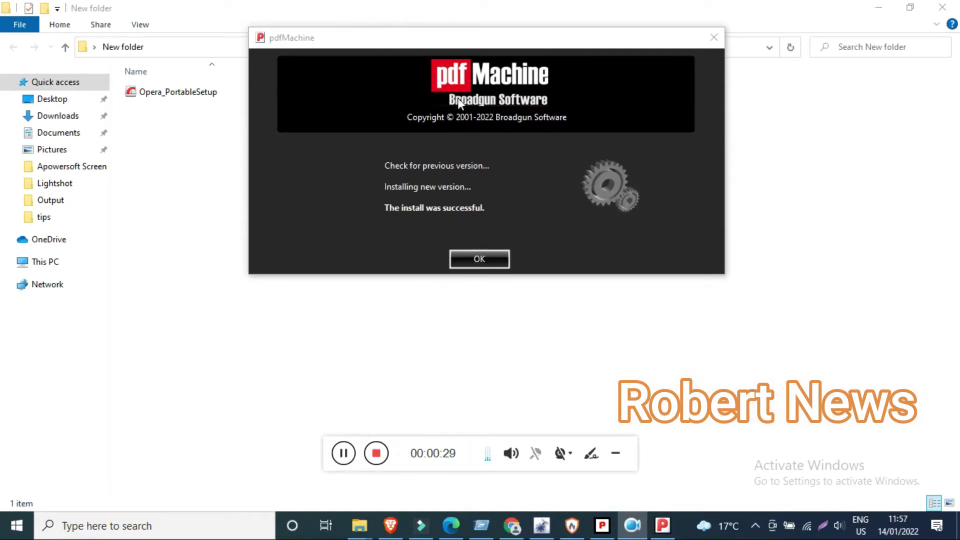
drag(472, 48, 460, 95)
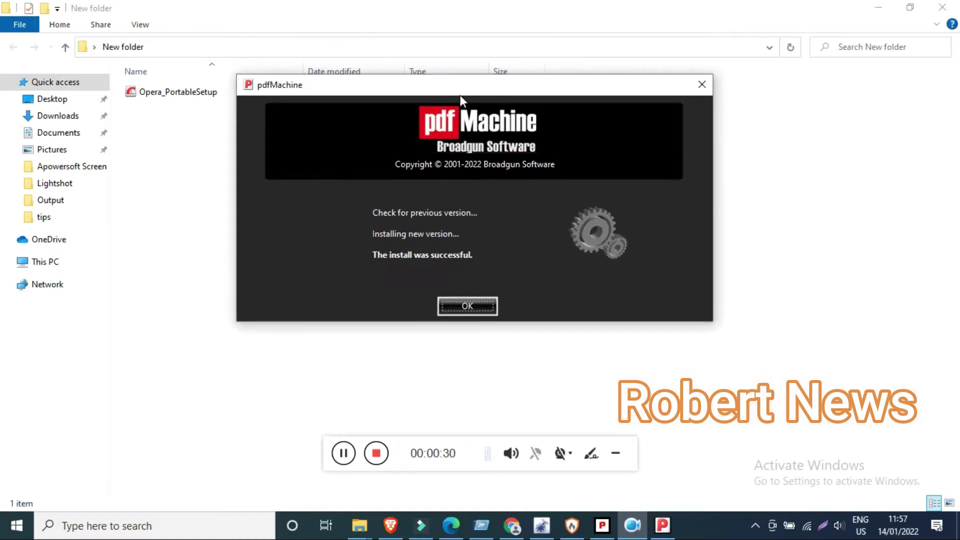
Step: Dismiss the install message, launch pdfMachine white from Start, and decline the tips subscription
click(484, 305)
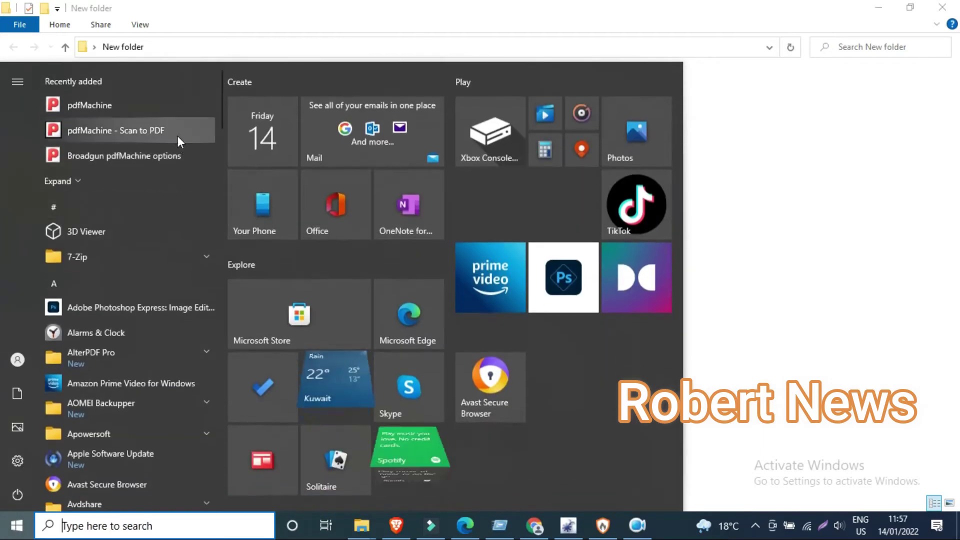
click(152, 109)
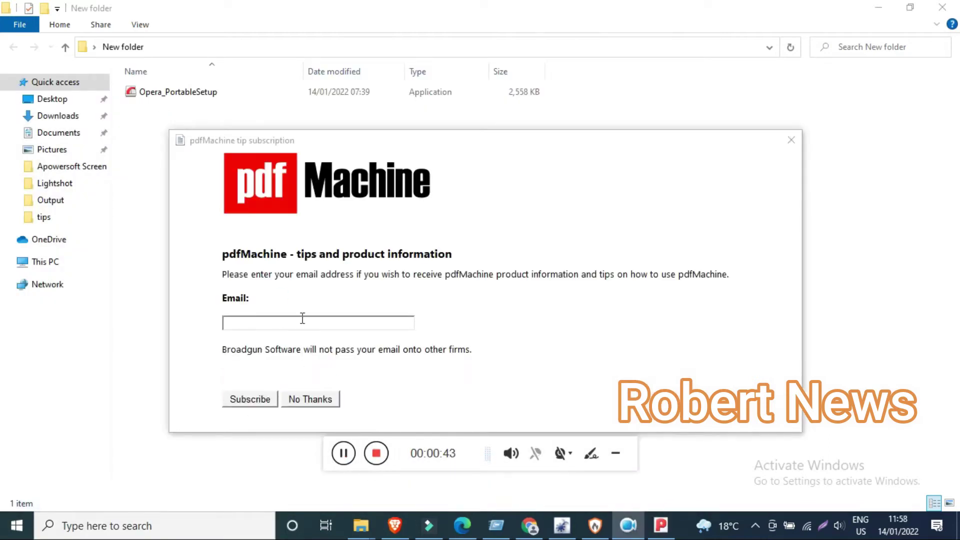
click(319, 400)
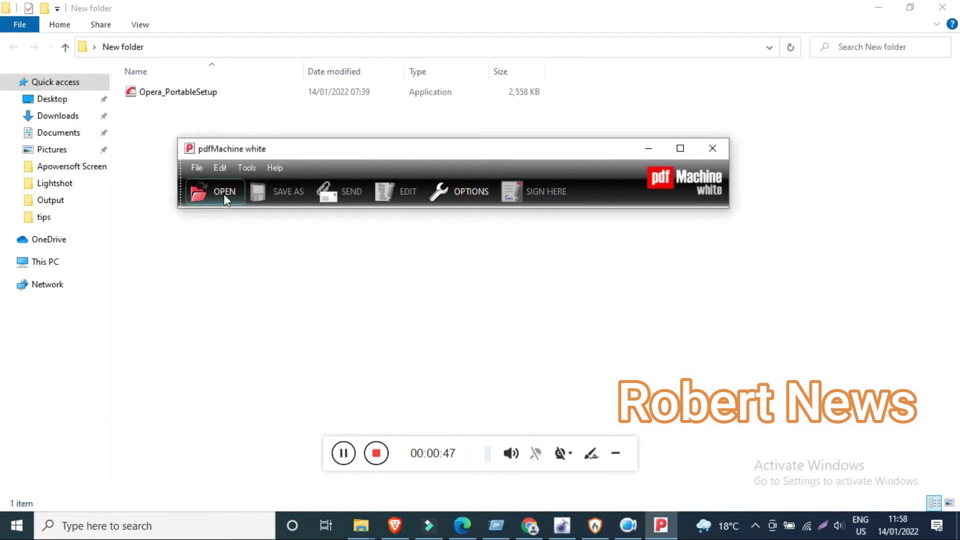
Step: Open ooo.pdf from the Desktop folder in the viewer
click(223, 194)
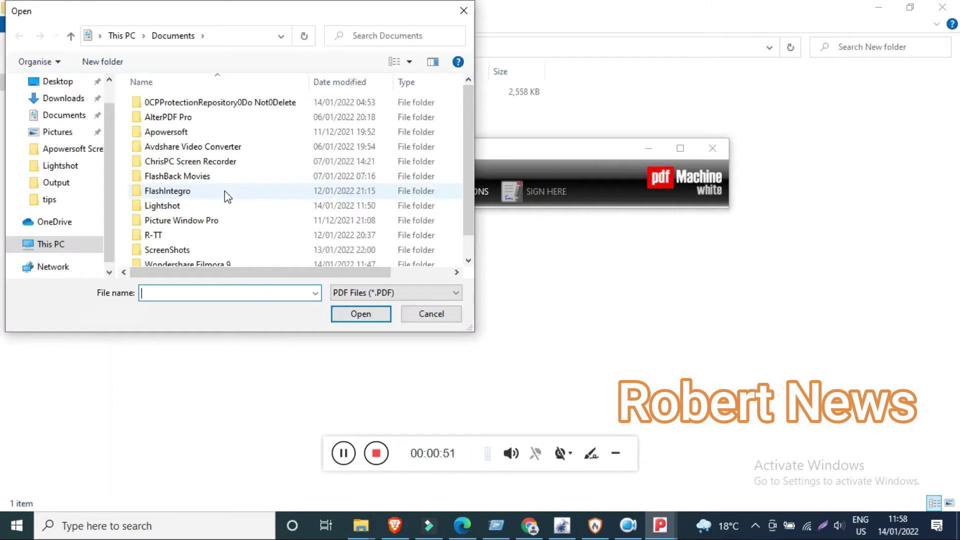
click(75, 81)
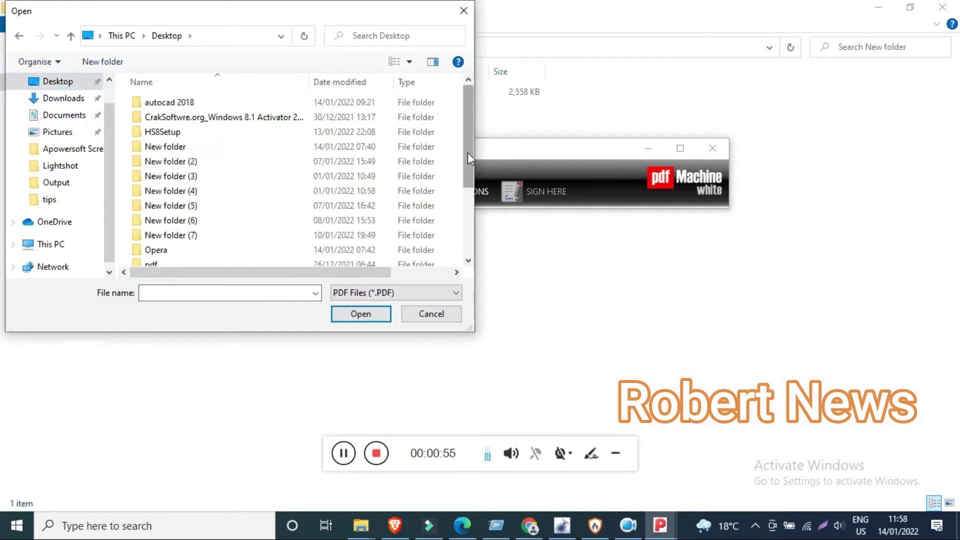
drag(467, 152, 460, 249)
click(151, 258)
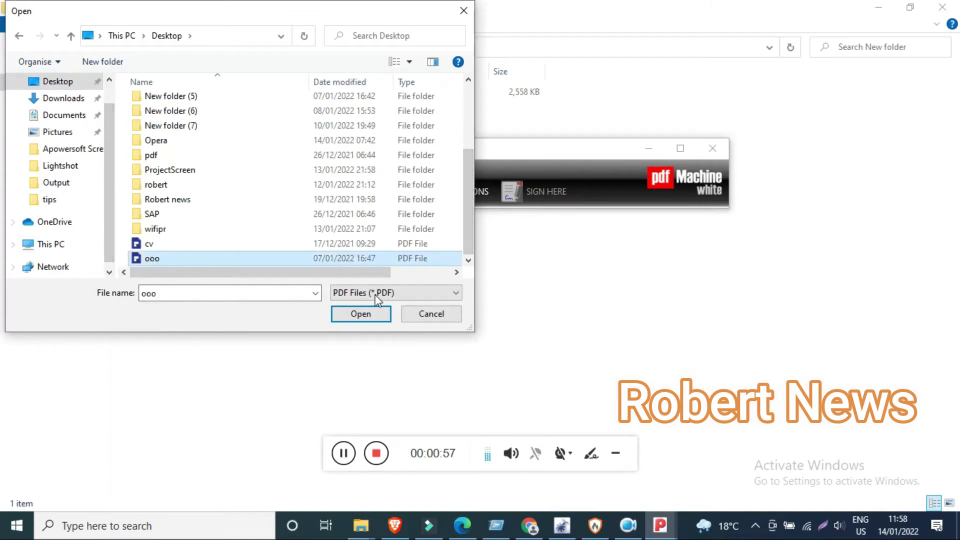
click(376, 316)
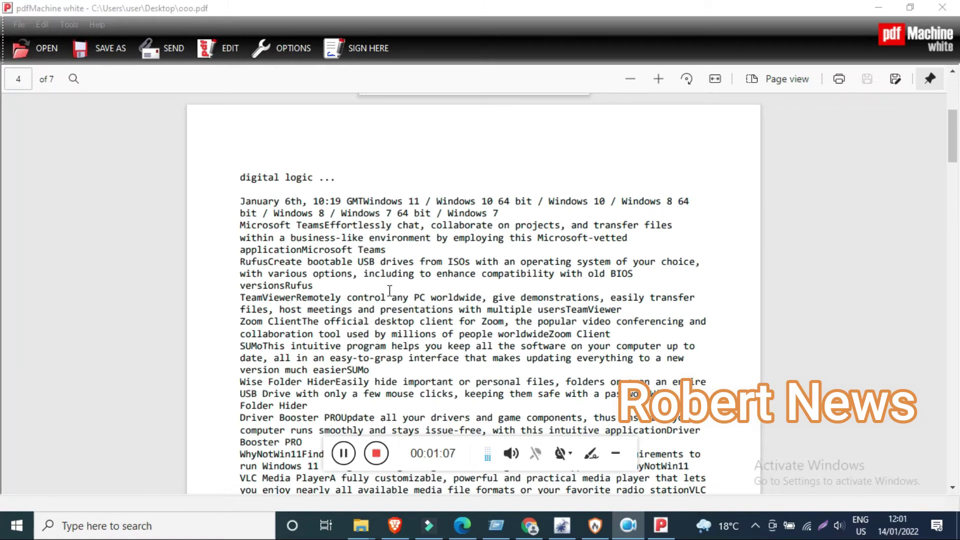
Step: Browse the File and Edit menus and open then close the Customize Toolbar window
click(956, 181)
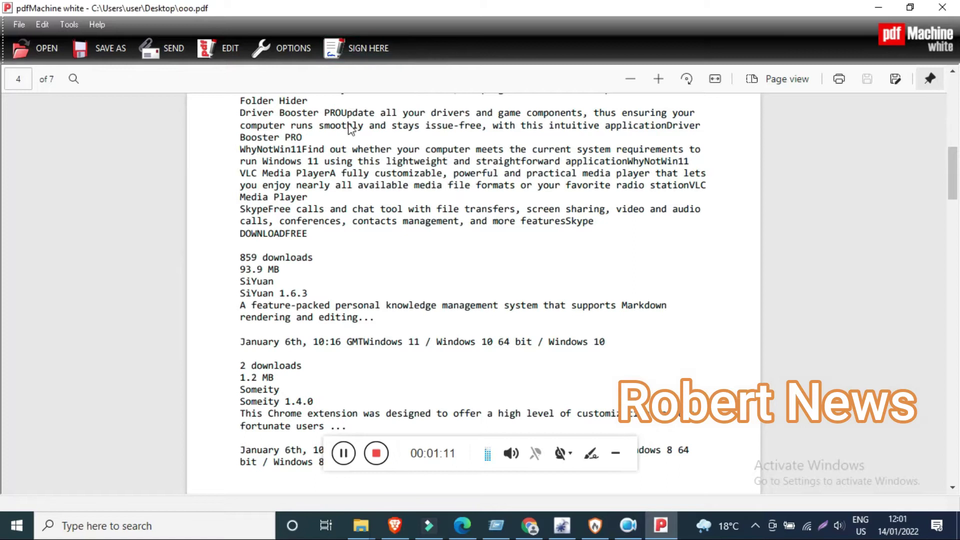
click(23, 28)
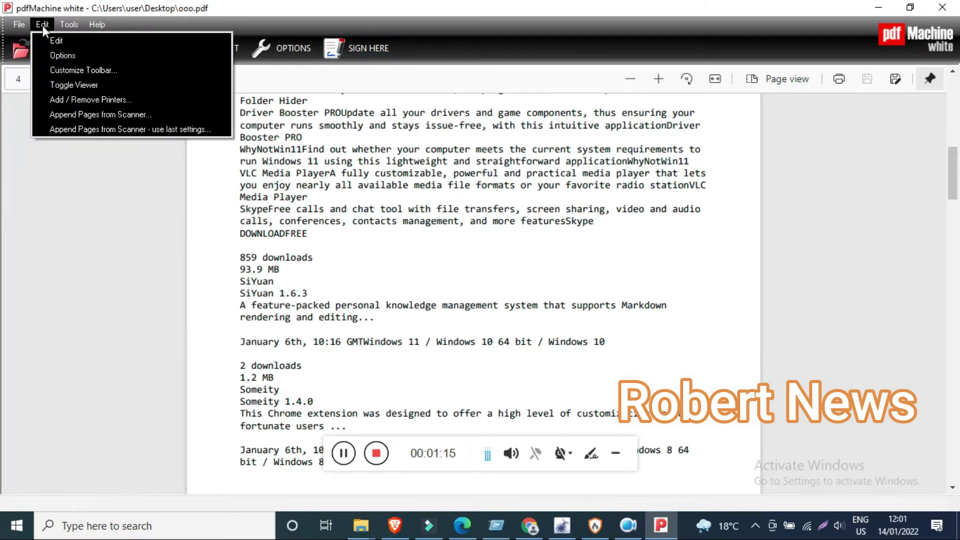
click(43, 25)
click(43, 24)
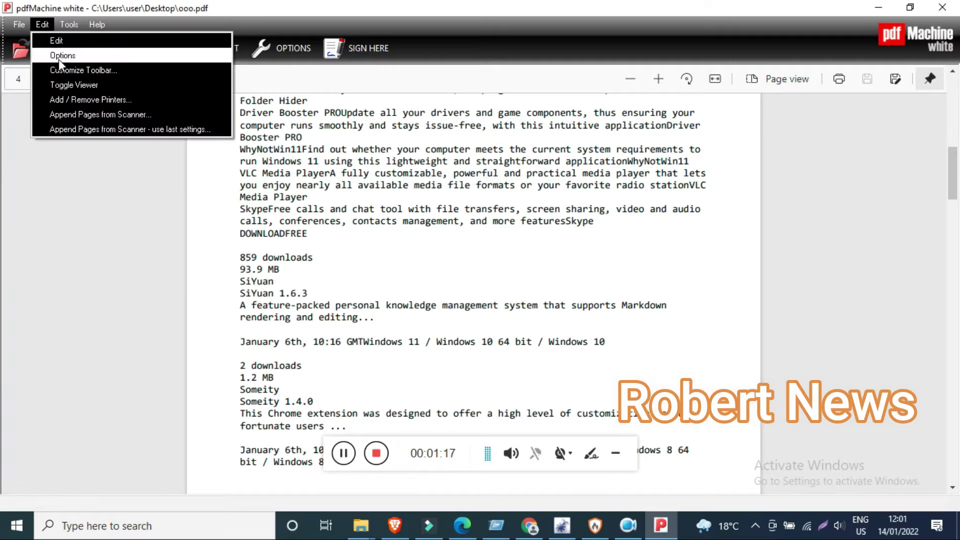
click(64, 71)
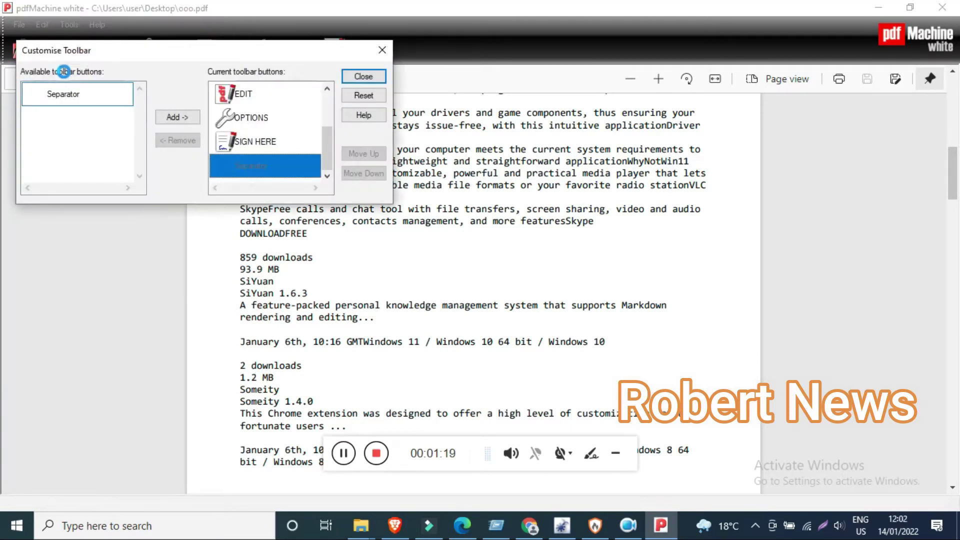
click(382, 46)
click(44, 23)
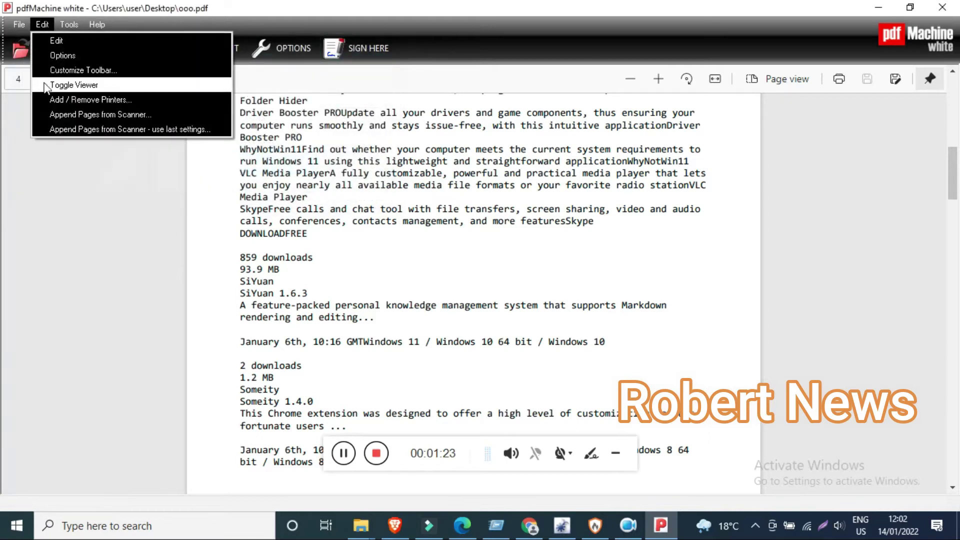
Step: Open Add / Remove Printers, cancel adding and connecting printers, close it, and reopen Edit
click(50, 99)
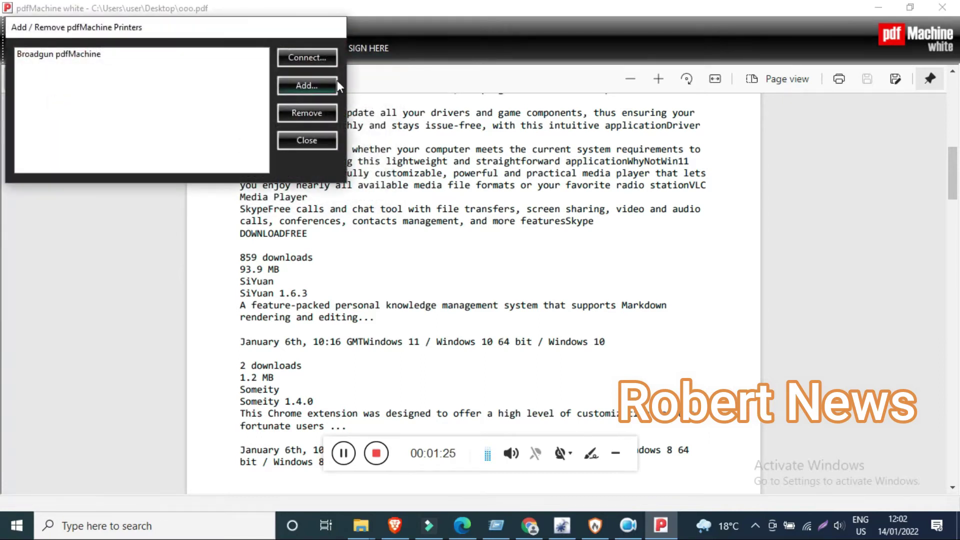
click(306, 83)
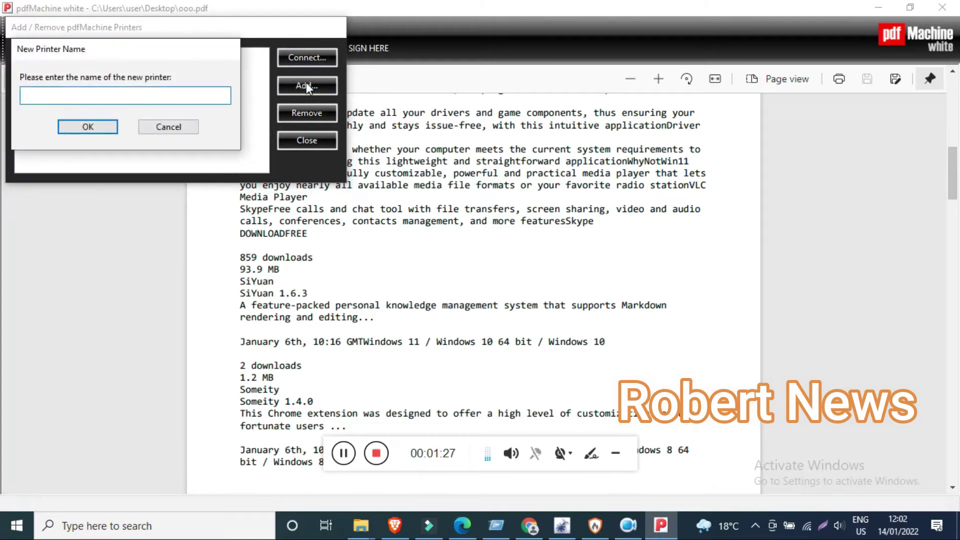
click(183, 125)
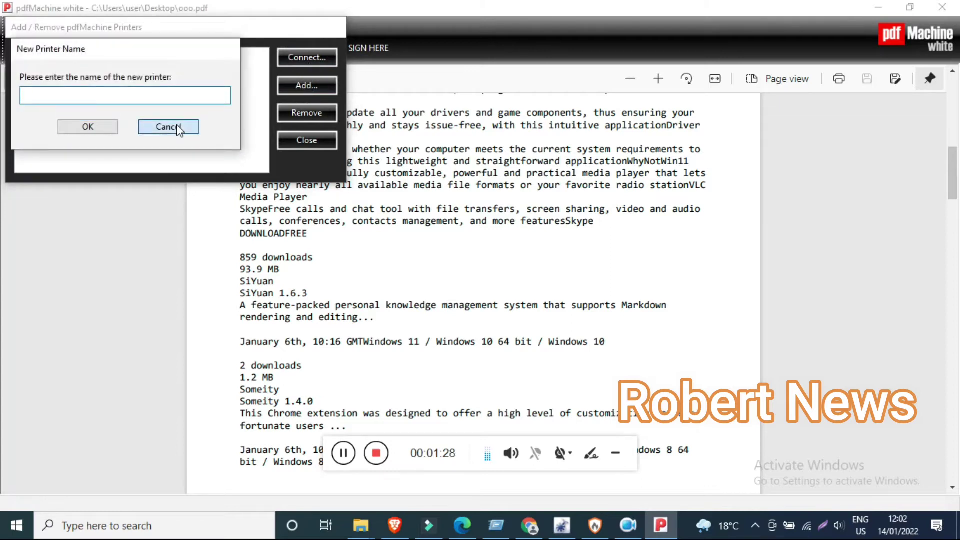
click(311, 57)
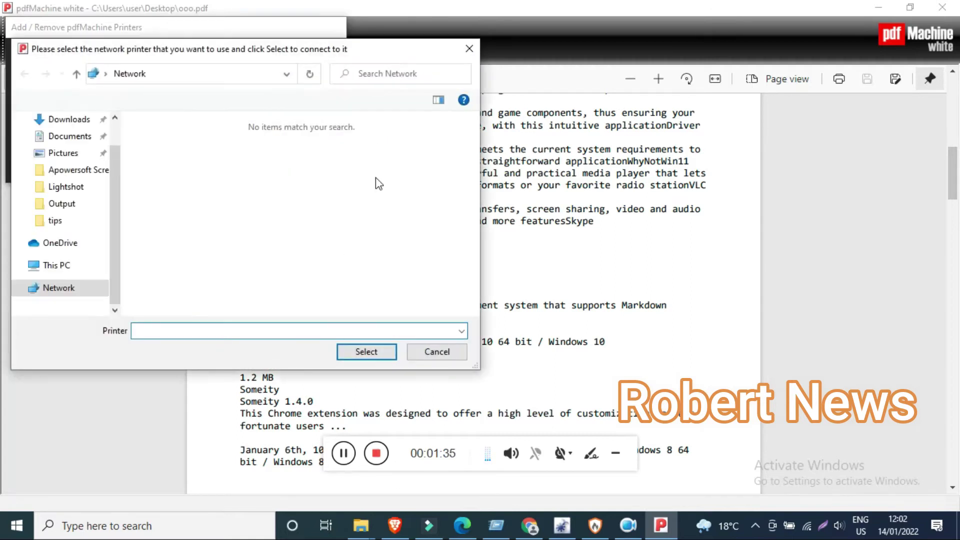
click(473, 56)
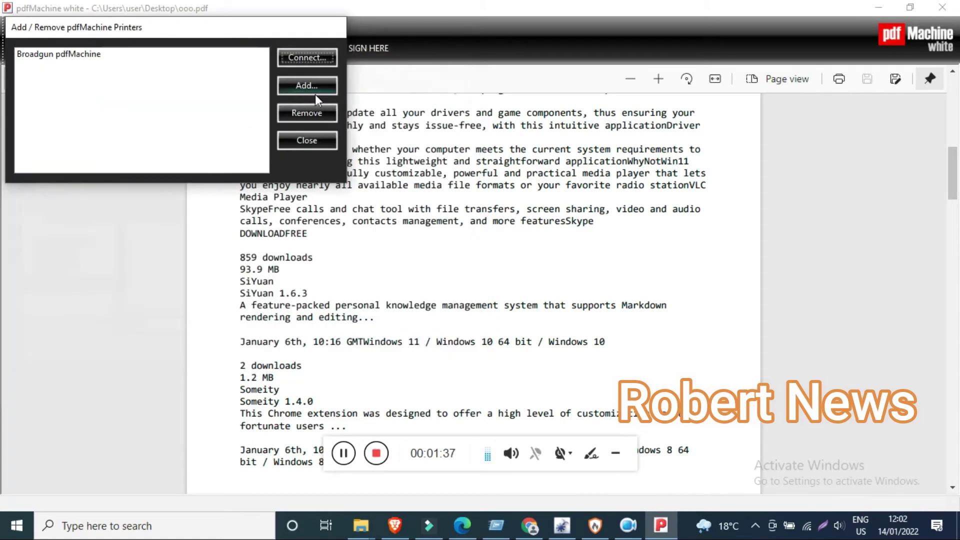
click(293, 140)
click(47, 24)
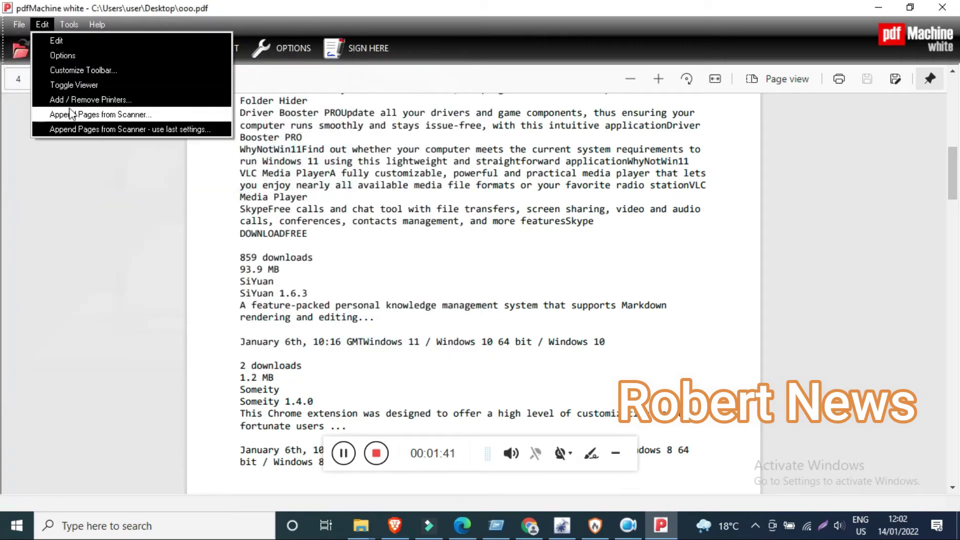
Step: View and close Help > About pdfMachine, switch the PDF into the editor, and open Options
mouse_move(73, 26)
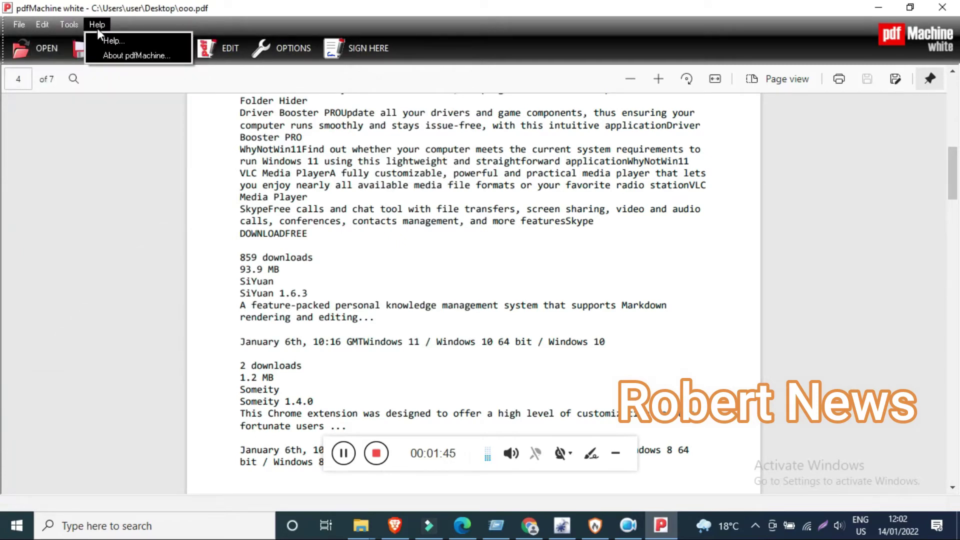
click(131, 55)
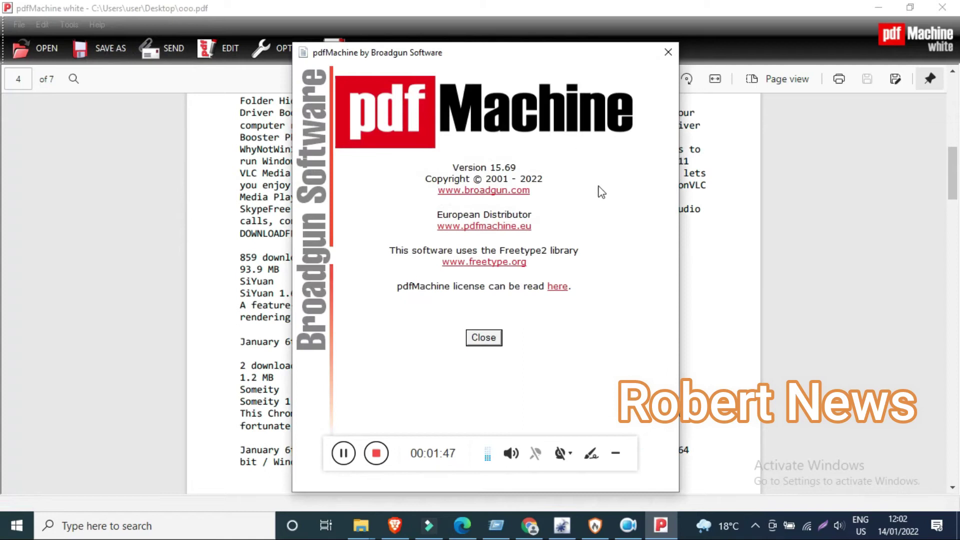
click(668, 52)
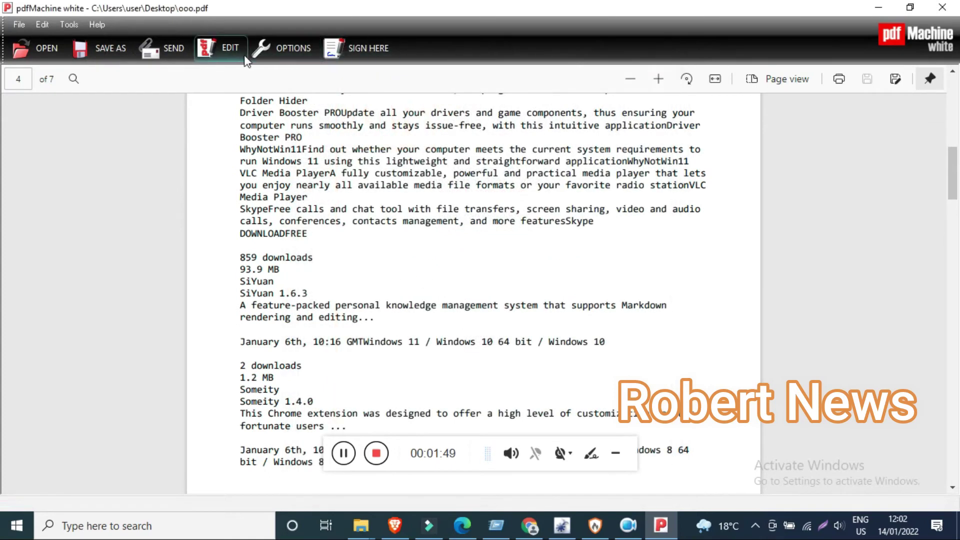
click(217, 48)
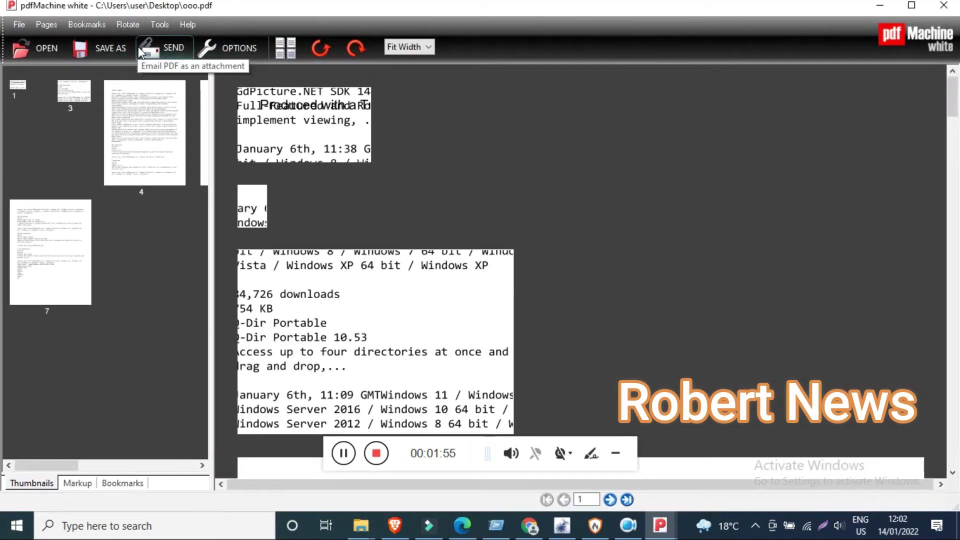
click(209, 54)
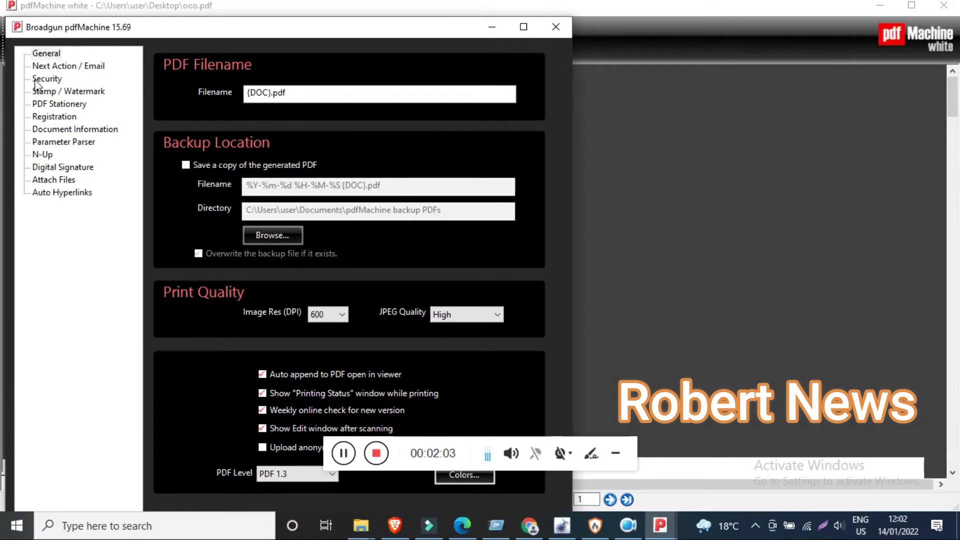
Step: Look over the Next Action / Email, Security, Stamp / Watermark and PDF Stationery option pages
click(58, 72)
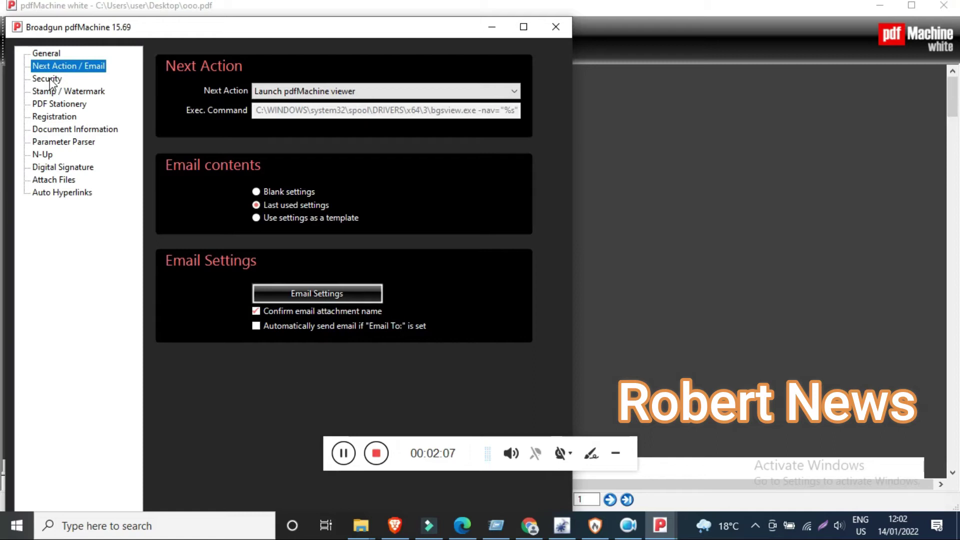
click(50, 80)
click(61, 93)
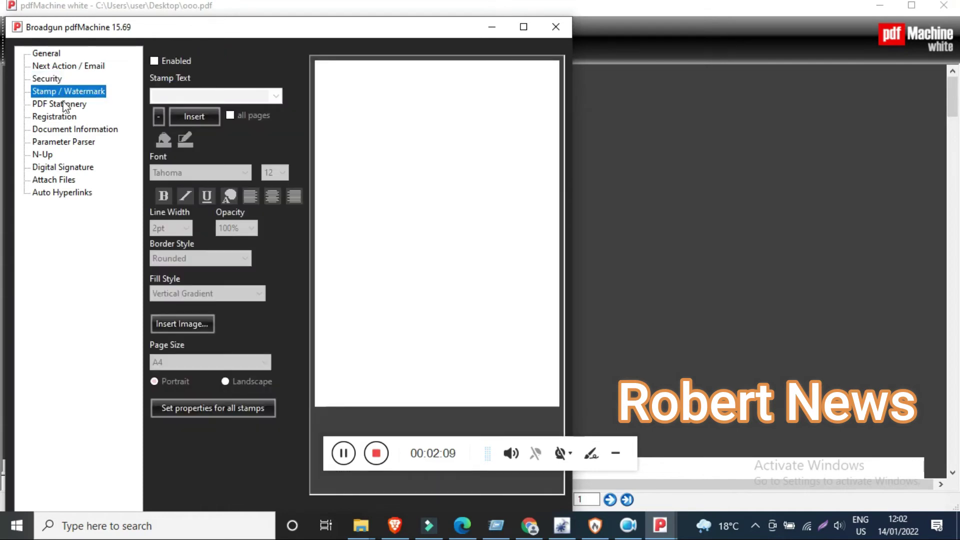
click(66, 106)
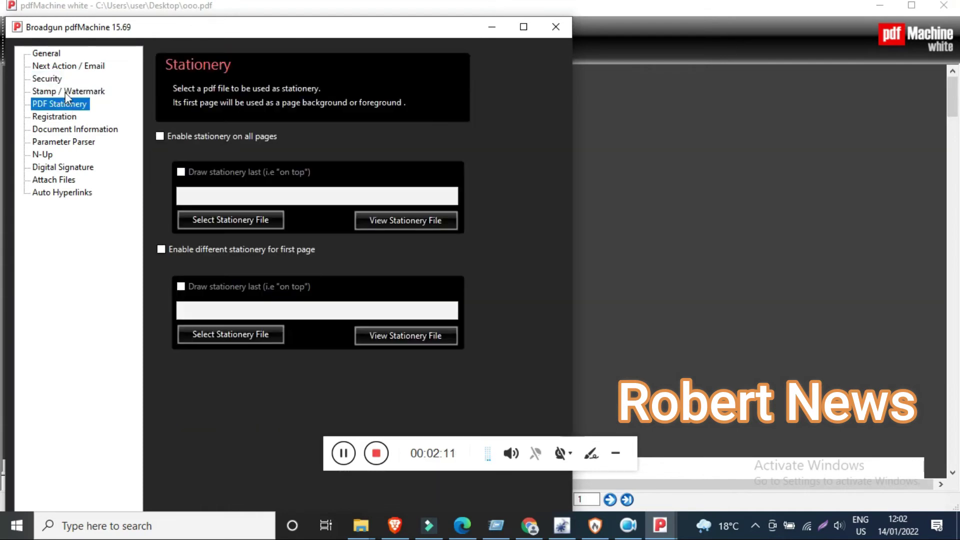
click(65, 91)
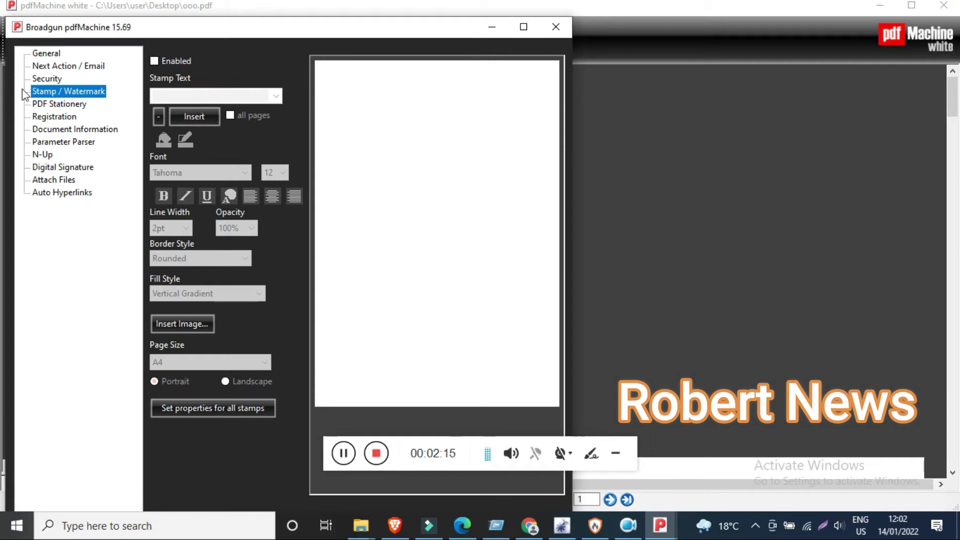
click(45, 106)
Step: View Registration, Document Information, Parameter Parser, Attach Files and Auto Hyperlinks pages, then close Options
click(49, 118)
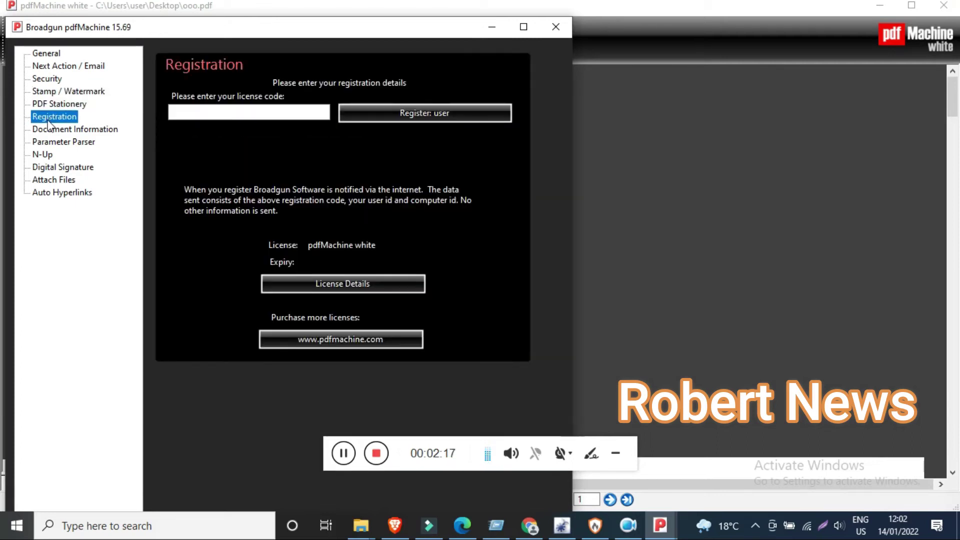
click(54, 131)
click(56, 143)
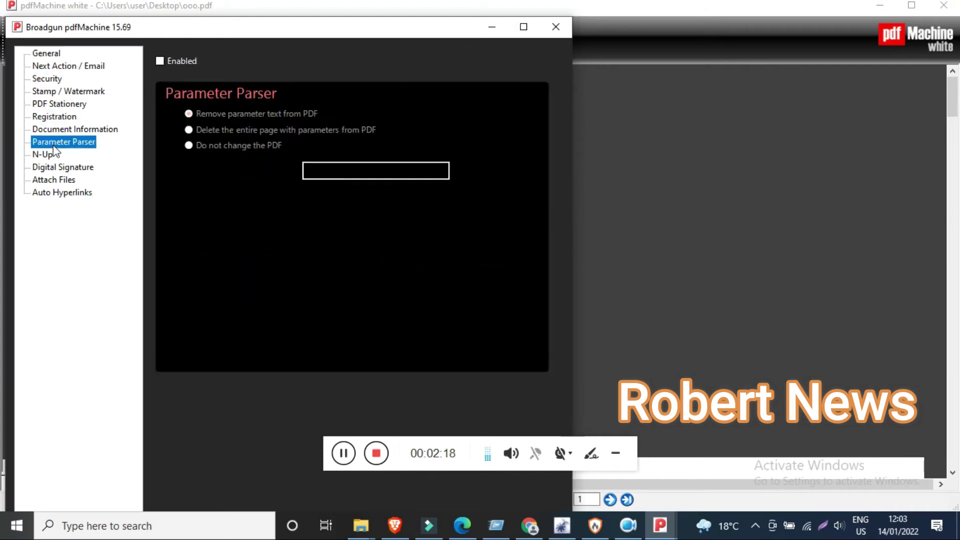
click(54, 181)
click(58, 194)
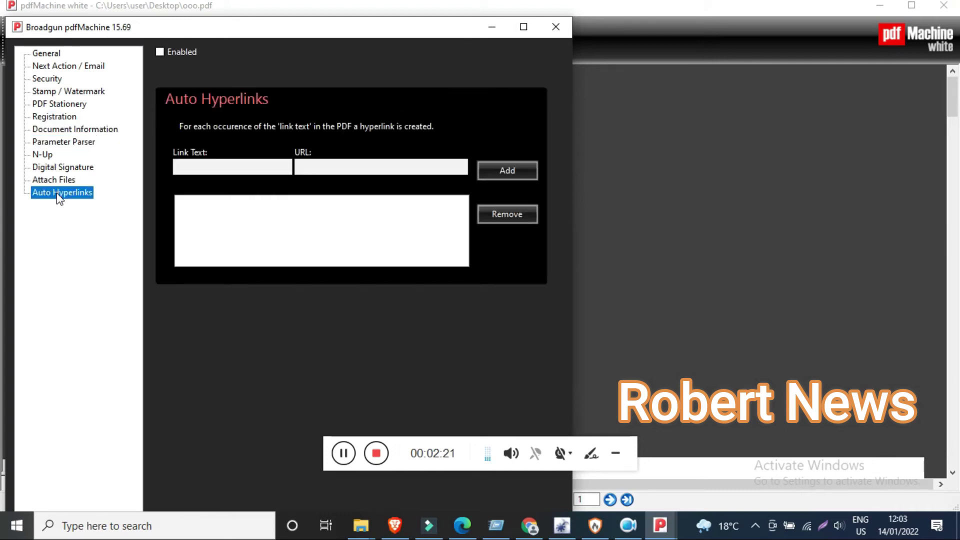
click(555, 26)
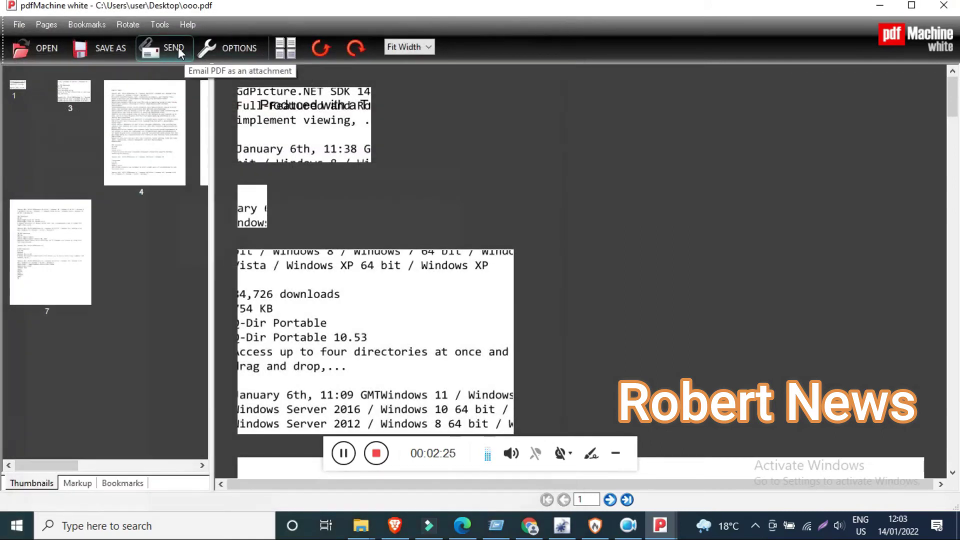
Step: Rotate the pages left and back right, accepting the advert warning each time
click(322, 49)
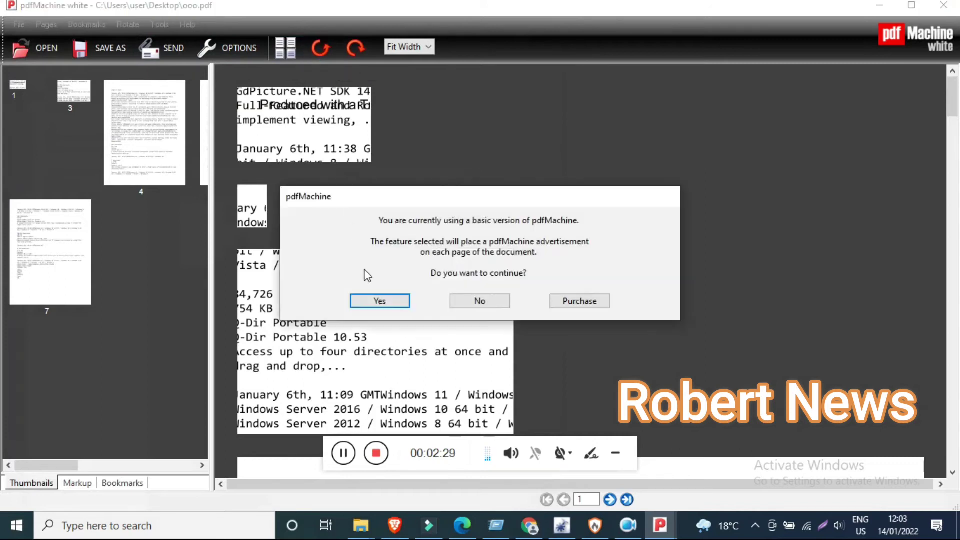
click(379, 300)
click(358, 48)
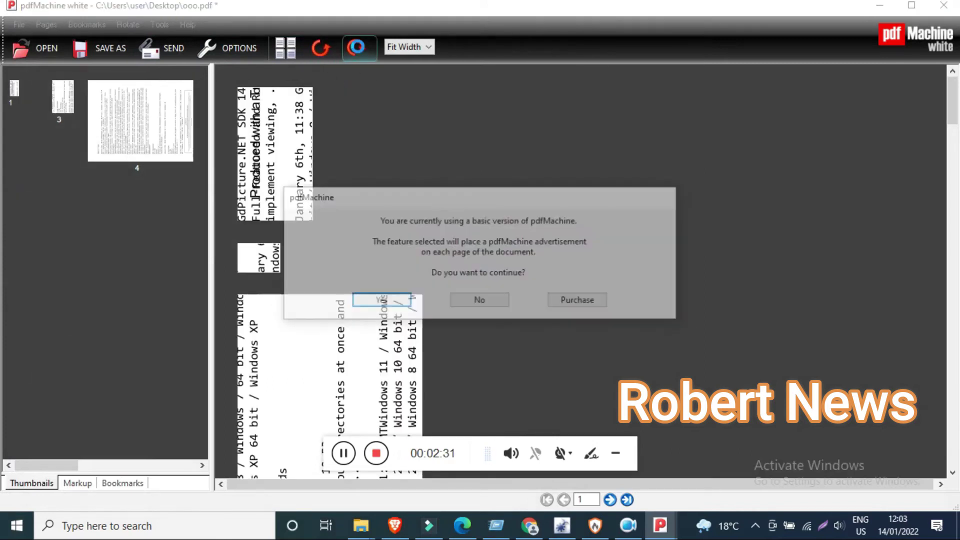
click(373, 300)
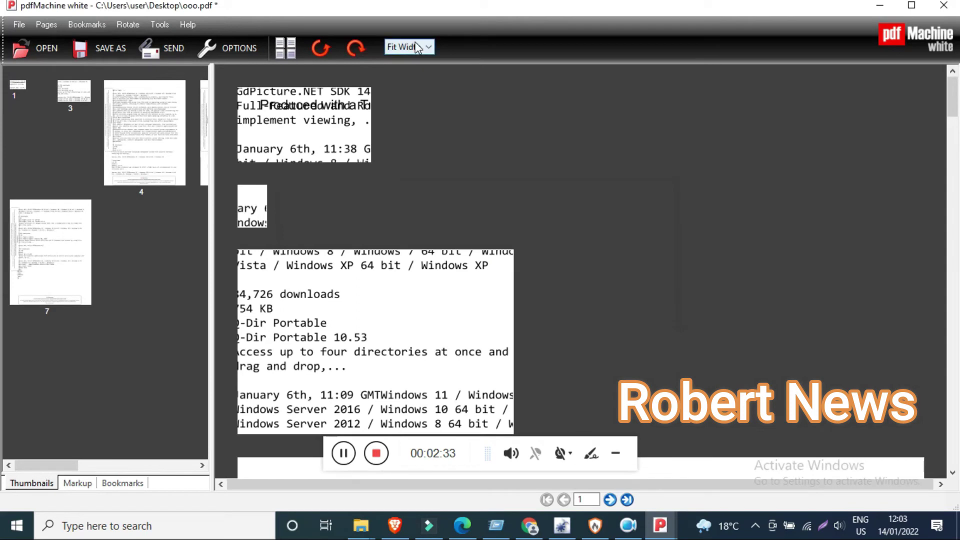
Step: Go to page 4 and view it at 100%, then 40%, then Fit Page
click(416, 47)
click(958, 160)
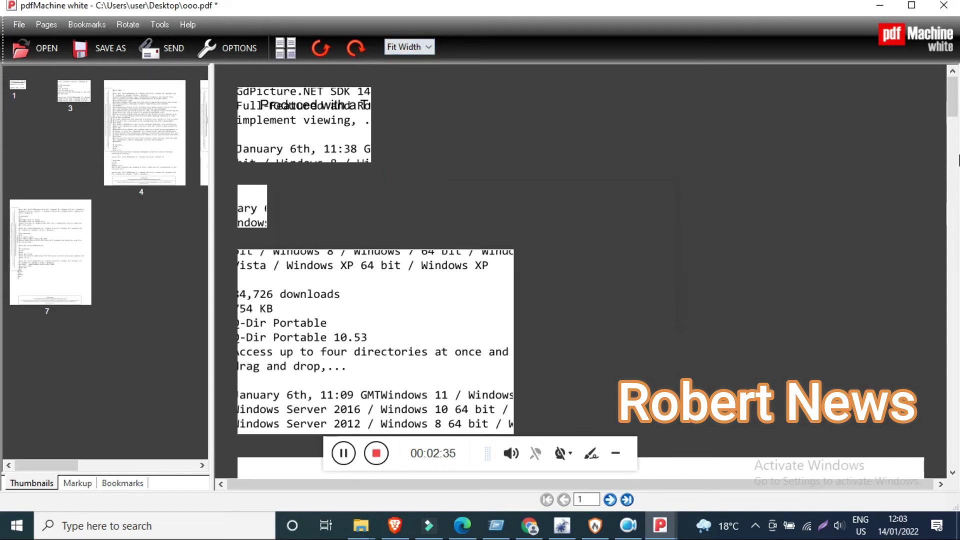
click(958, 125)
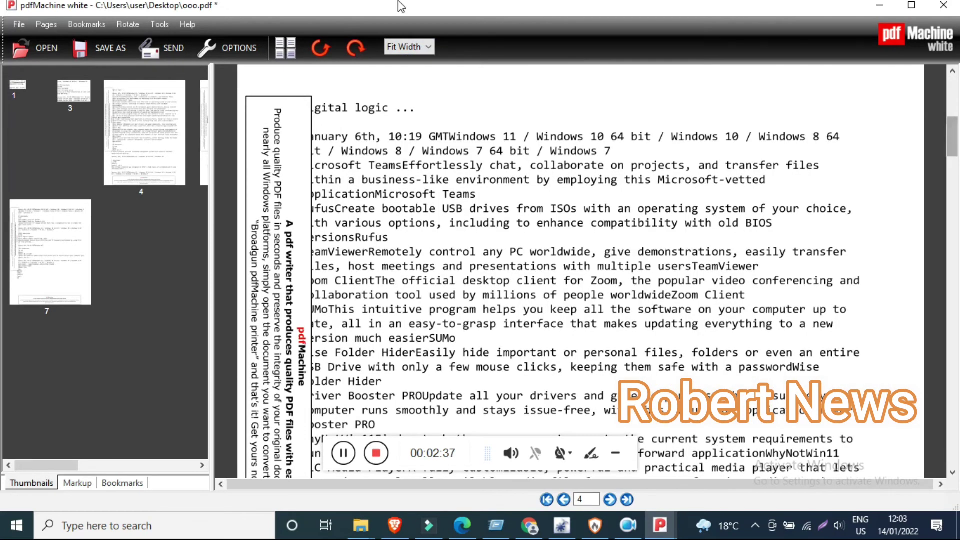
click(408, 47)
click(406, 125)
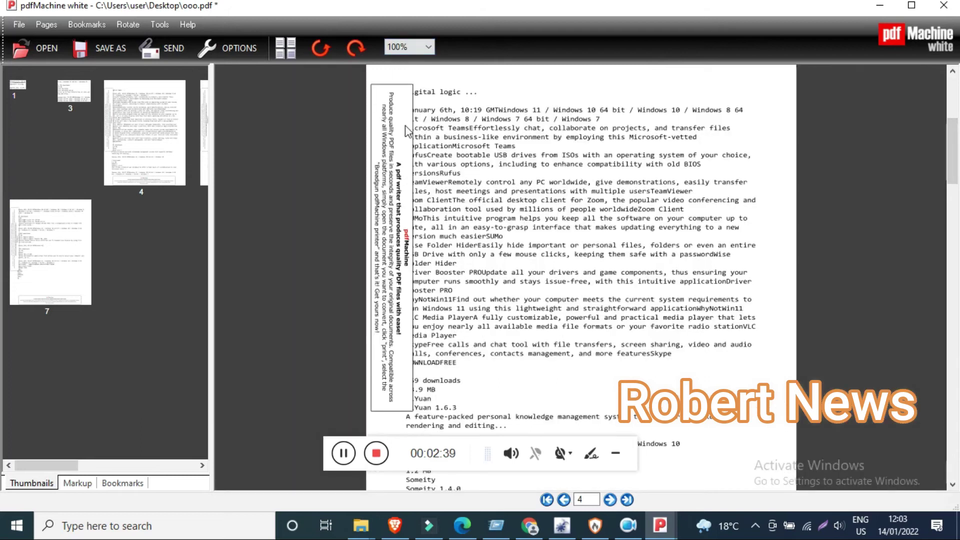
click(431, 50)
click(414, 155)
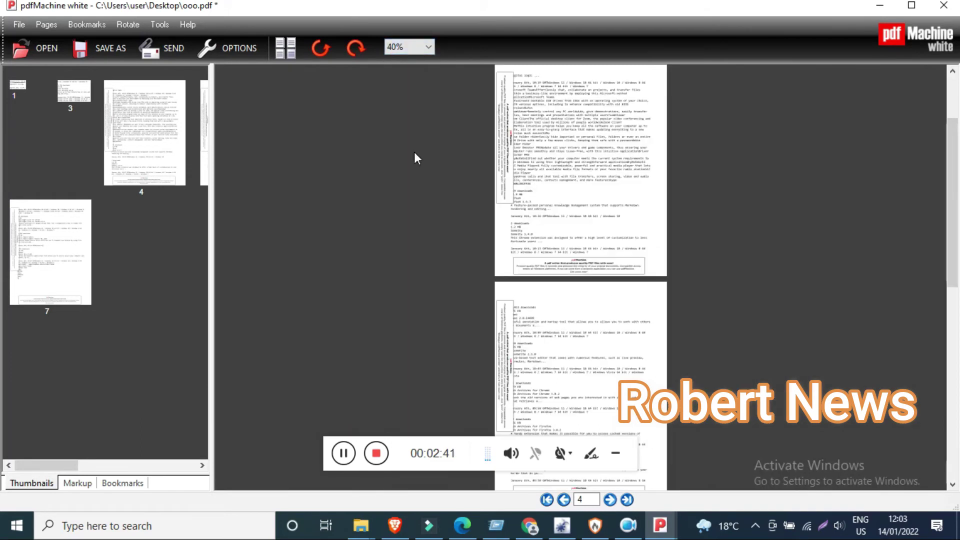
click(431, 46)
click(416, 72)
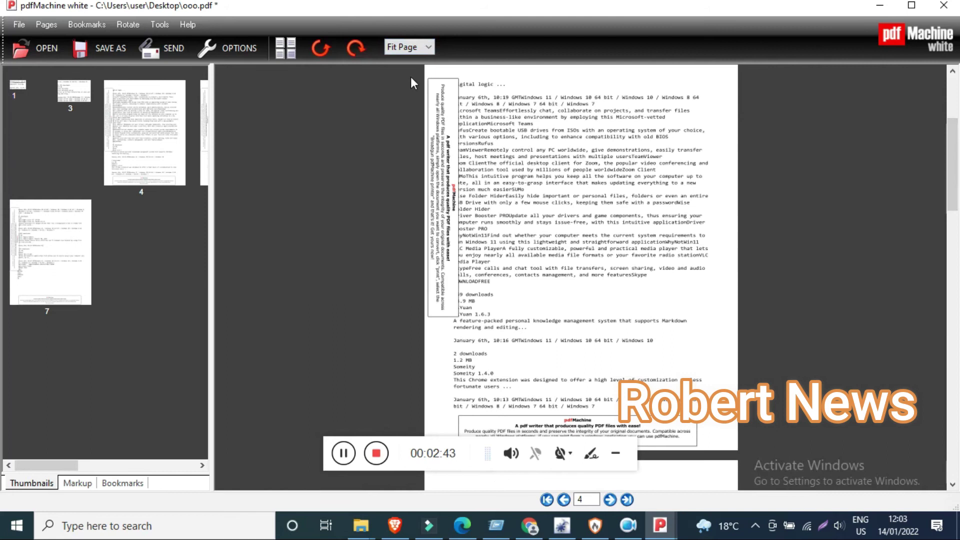
Step: Show the seven pages as a thumbnail grid and look over the Bookmarks, Pages and Tools menus
click(280, 50)
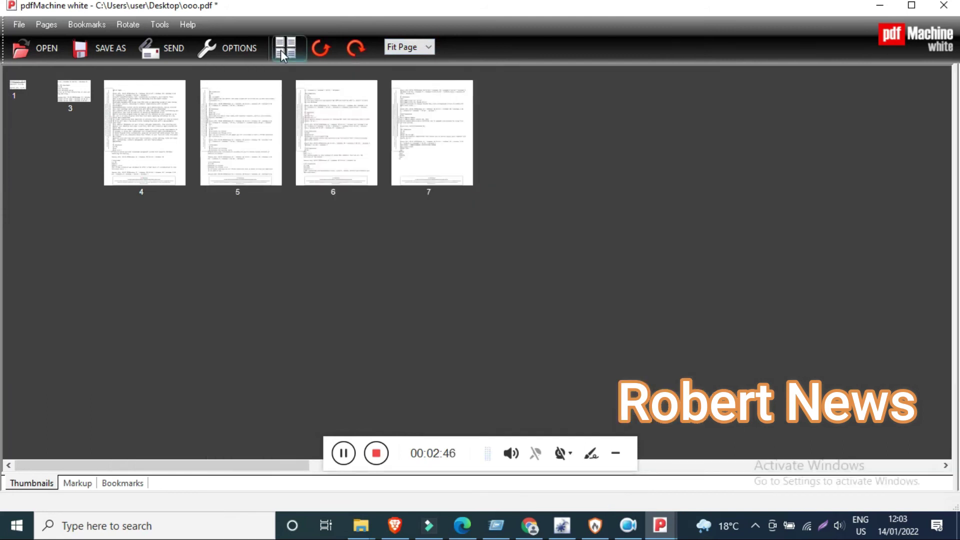
click(83, 24)
click(46, 24)
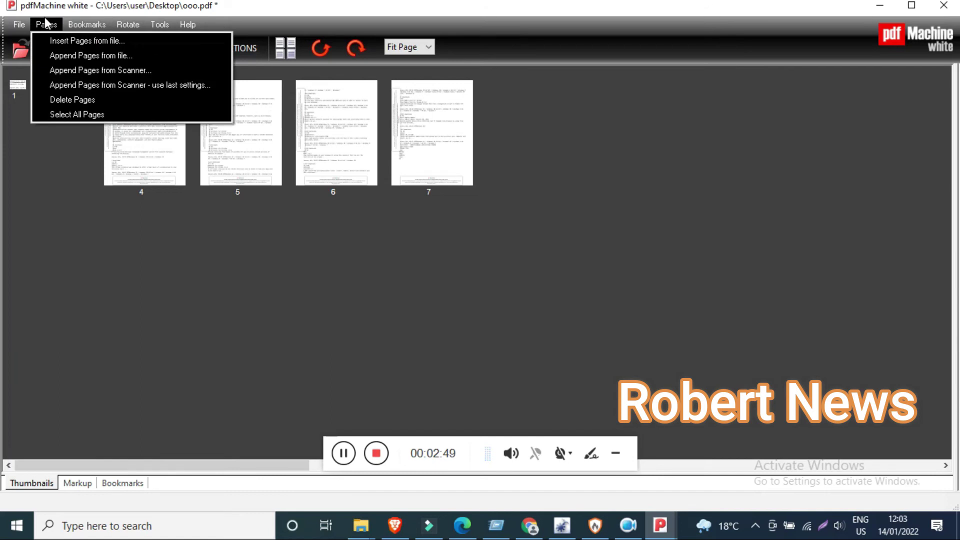
mouse_move(152, 28)
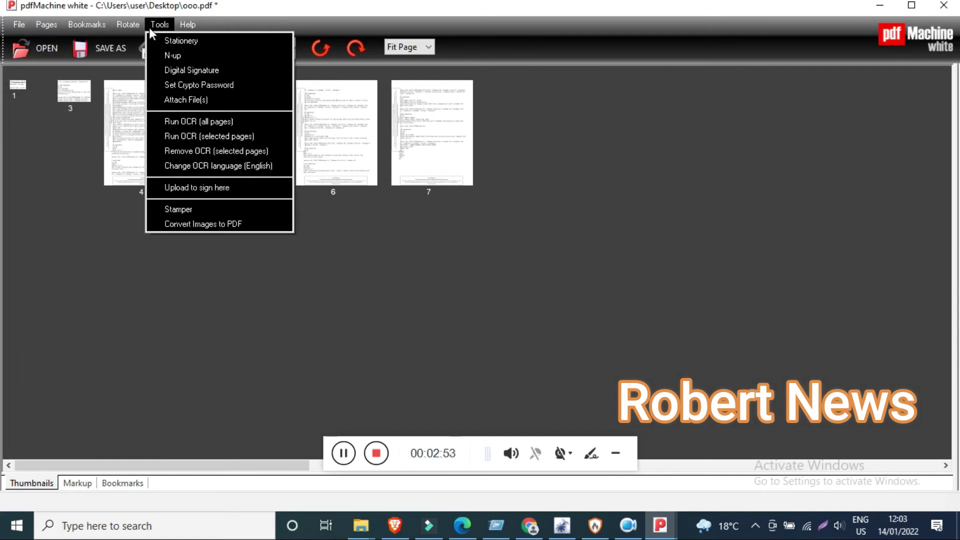
Step: Glance at the File menu, then close the document, discarding the unsaved rotation changes
mouse_move(35, 29)
click(204, 358)
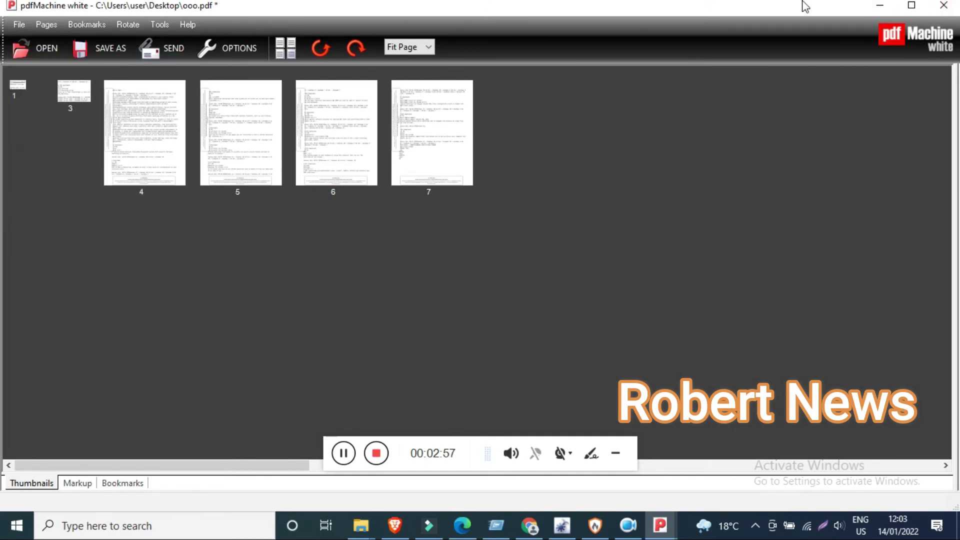
click(941, 9)
click(487, 314)
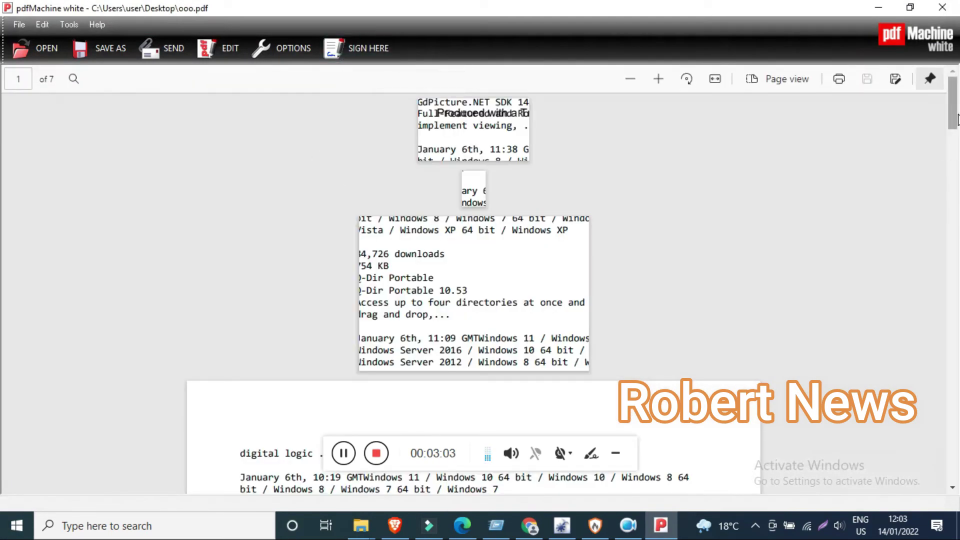
Step: Go to page 4, zoom in two steps, then zoom out three steps
click(957, 138)
click(658, 79)
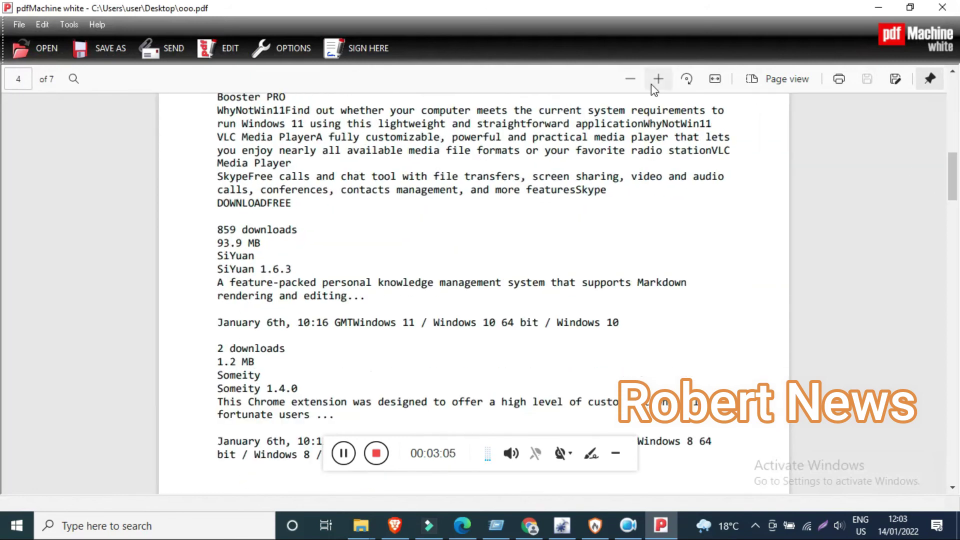
click(658, 79)
click(631, 79)
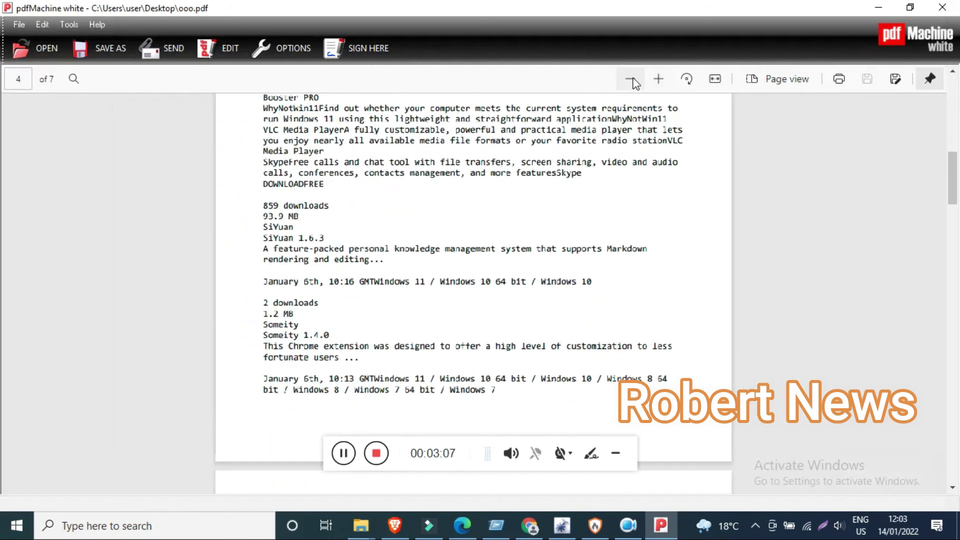
click(630, 79)
click(630, 79)
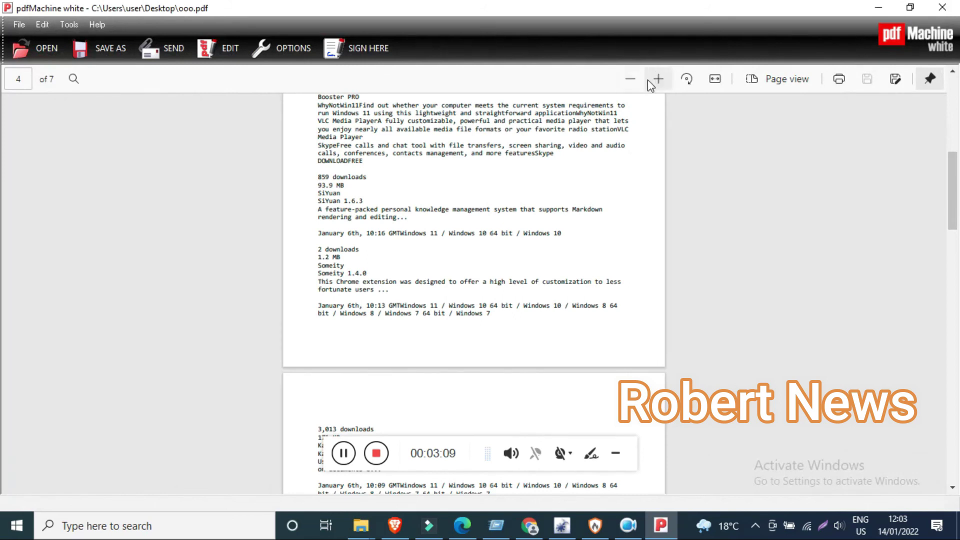
Step: Rotate the page in 90-degree steps until it is back upright
click(686, 80)
click(685, 79)
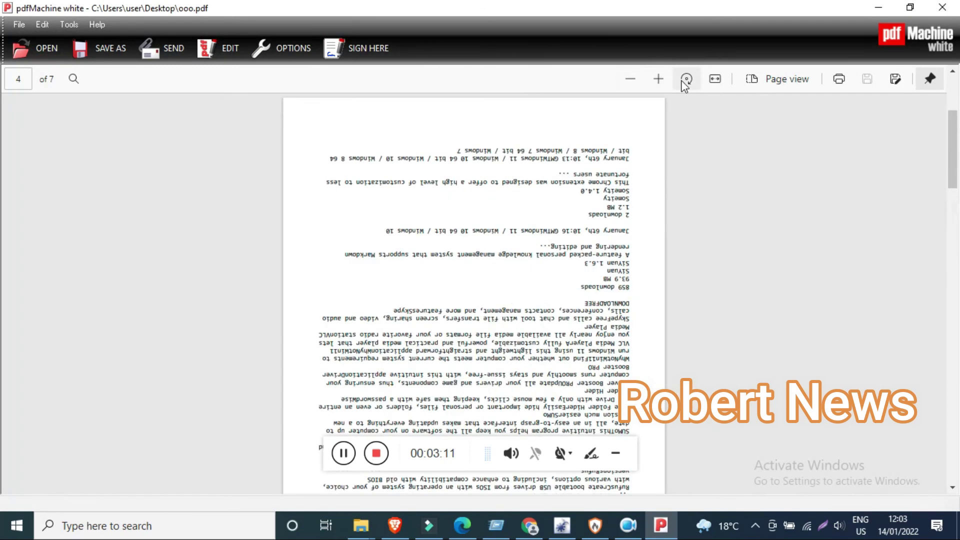
click(686, 79)
click(686, 79)
click(685, 79)
click(686, 79)
click(686, 79)
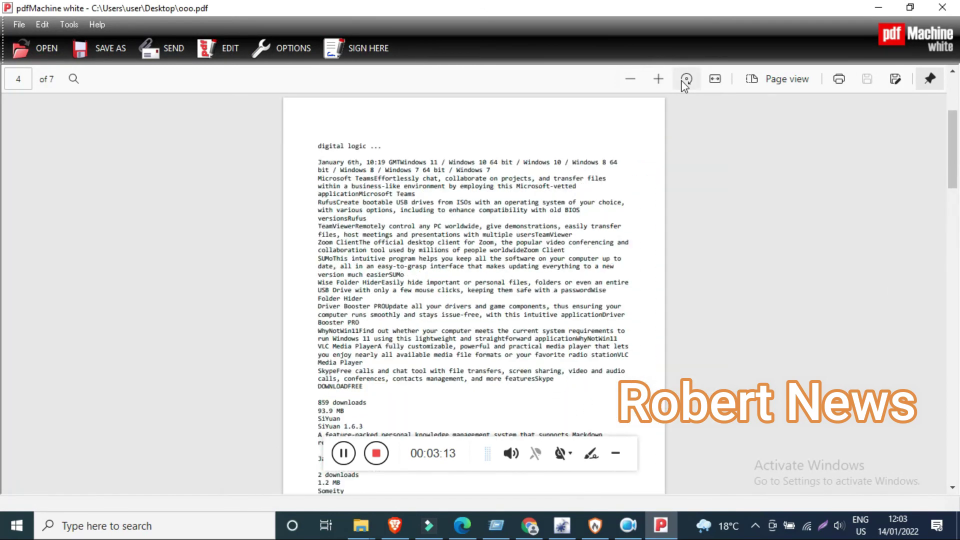
Step: Fit the page to width and switch to the two-page layout, scrolling to page 5
click(715, 81)
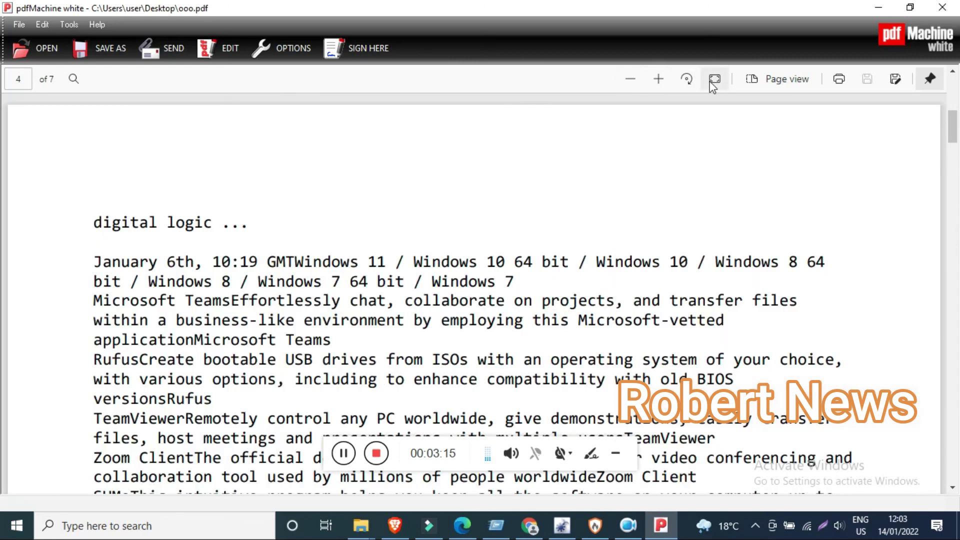
click(715, 79)
click(716, 79)
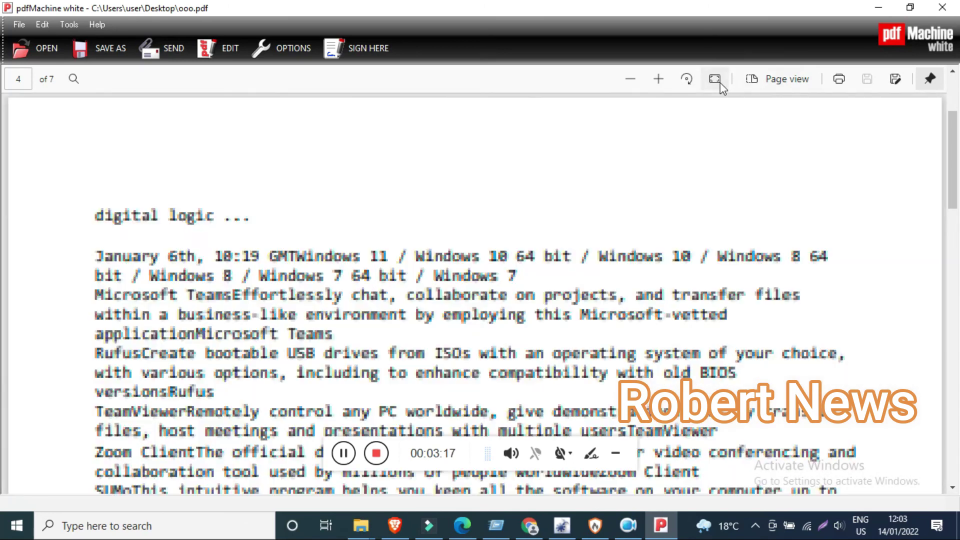
click(766, 81)
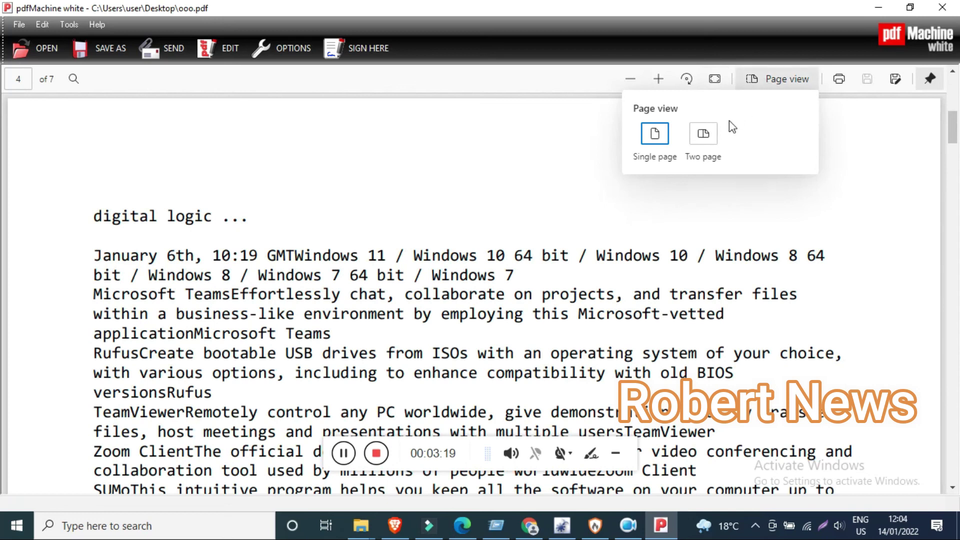
click(702, 133)
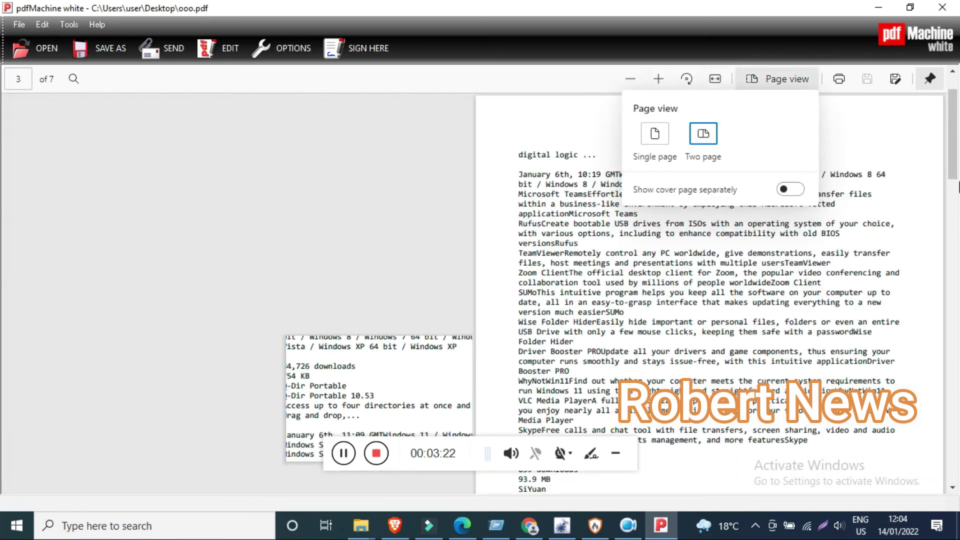
drag(952, 167, 952, 329)
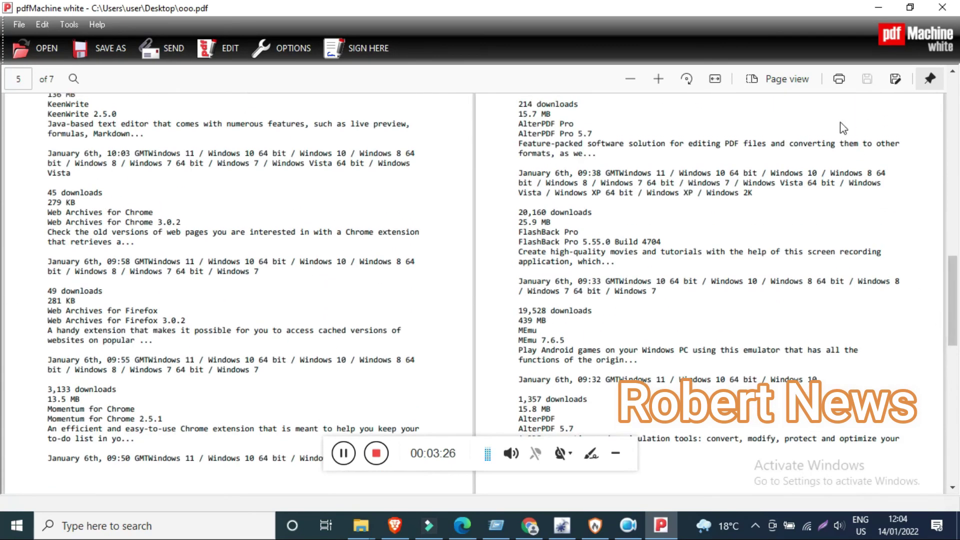